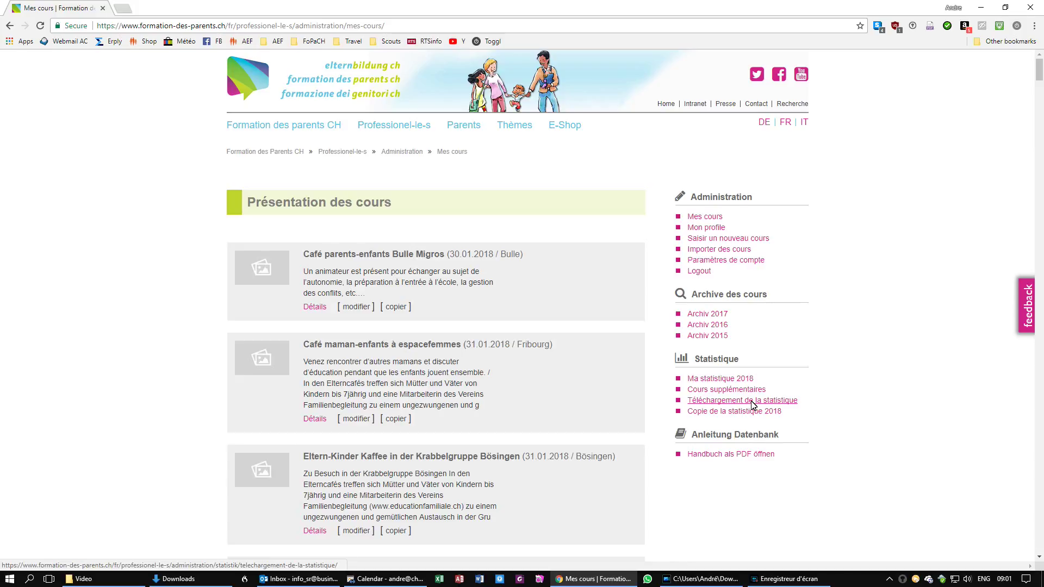
Go to the statistics upload page (Téléchargement de la statistique), download the import template Vorlage_Statistik.xlsx and open it in Excel.
{"action": "left_click", "coordinate": [752, 402]}
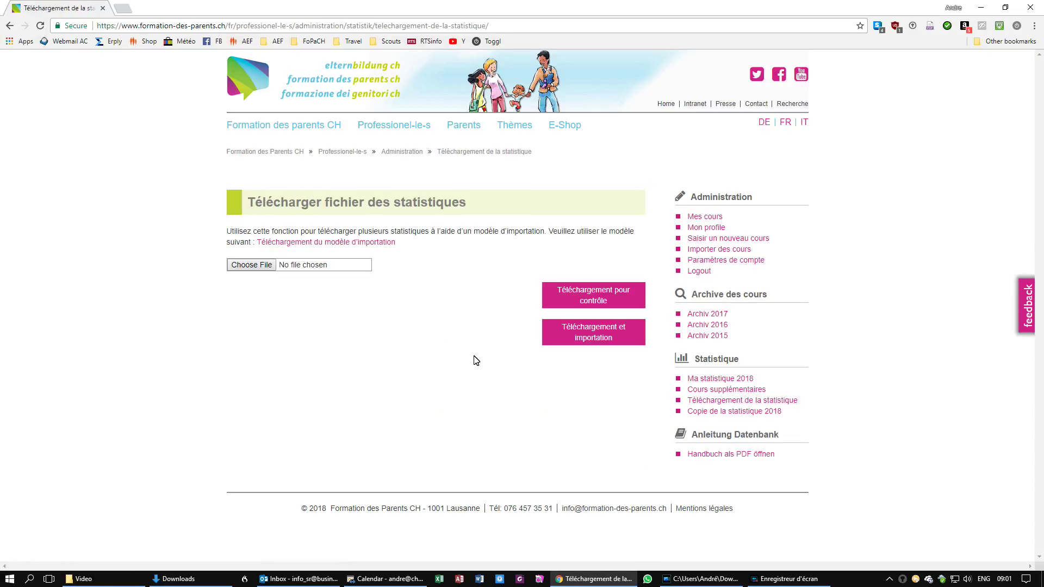
{"action": "left_click", "coordinate": [349, 244]}
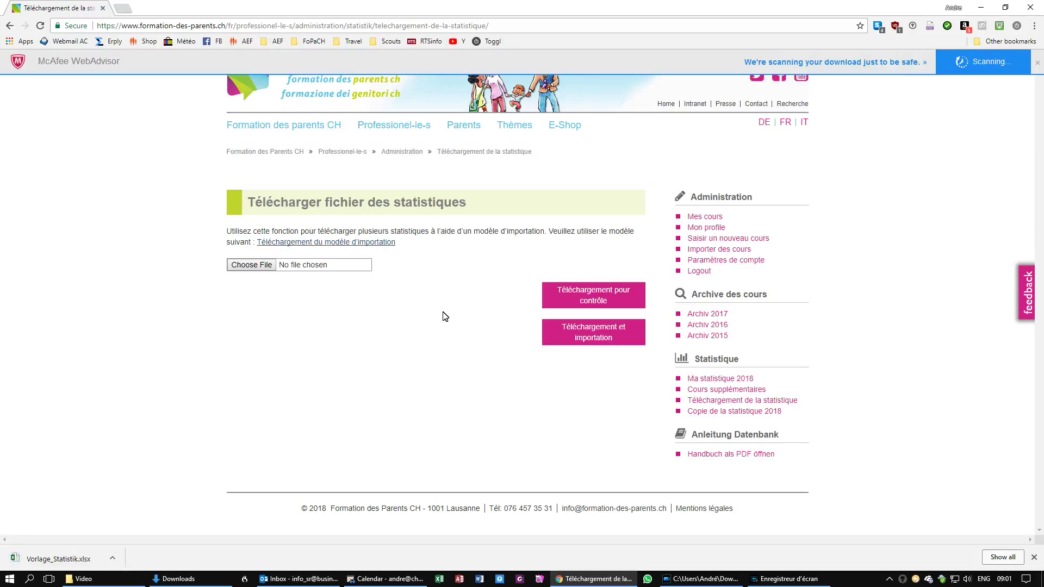
{"action": "left_click", "coordinate": [60, 559]}
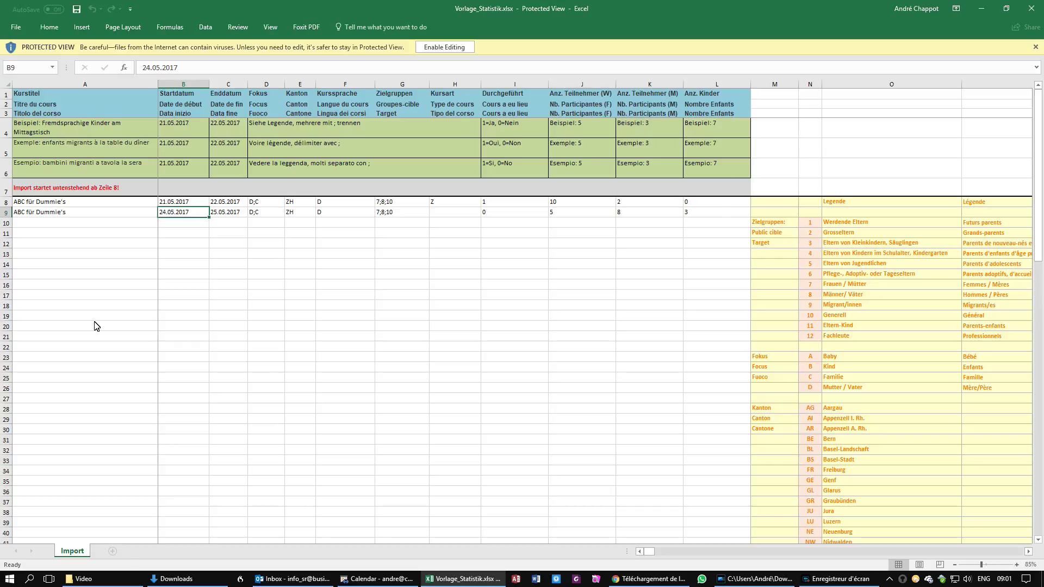
Examine the title, dates and focus of the first example course, and compare the focus with legend codes A to D.
{"action": "left_click", "coordinate": [31, 205]}
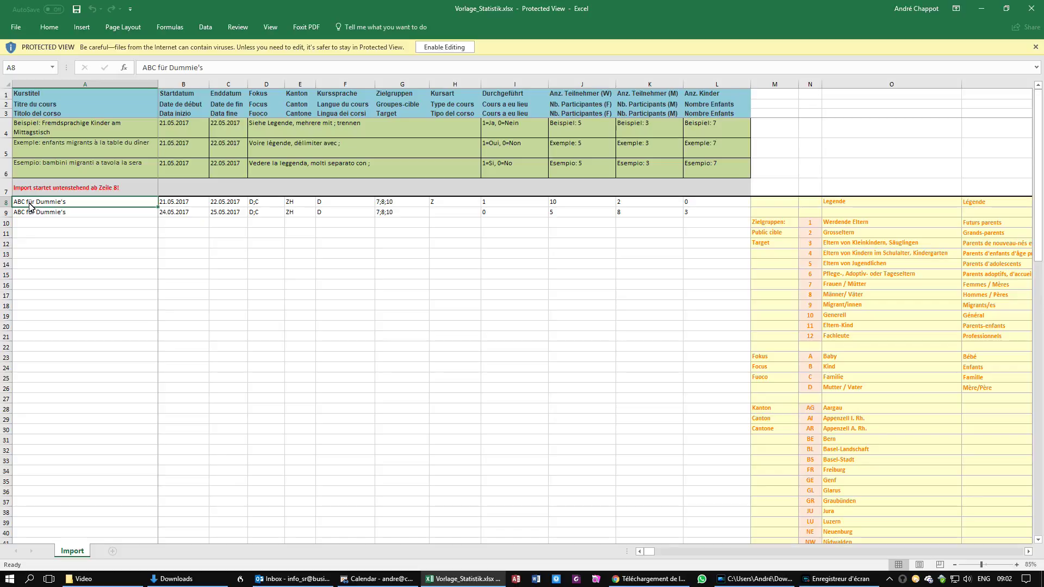
{"action": "key", "text": "Right"}
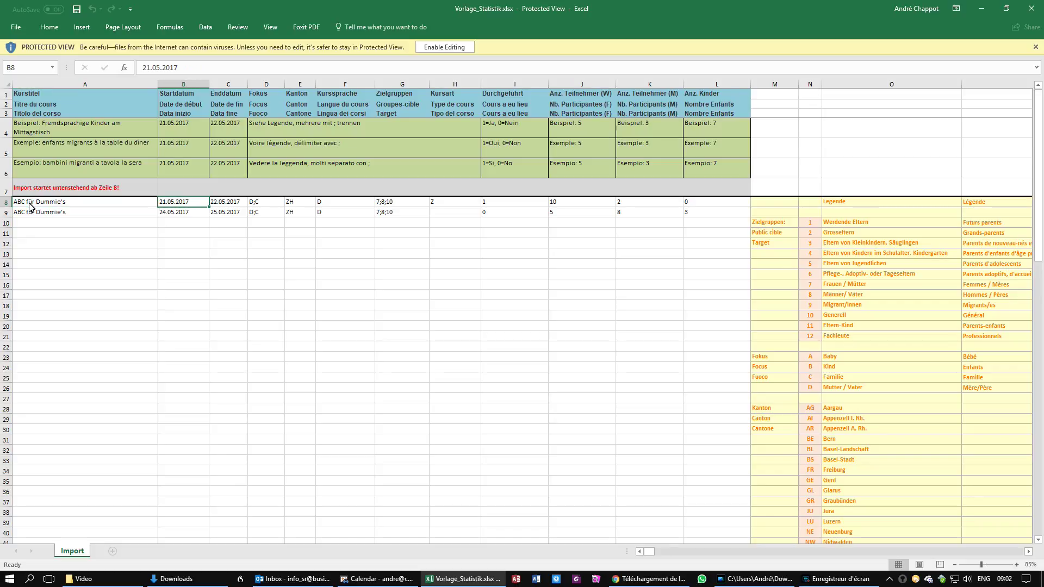
{"action": "key", "text": "Right"}
{"action": "key", "text": "Right"}
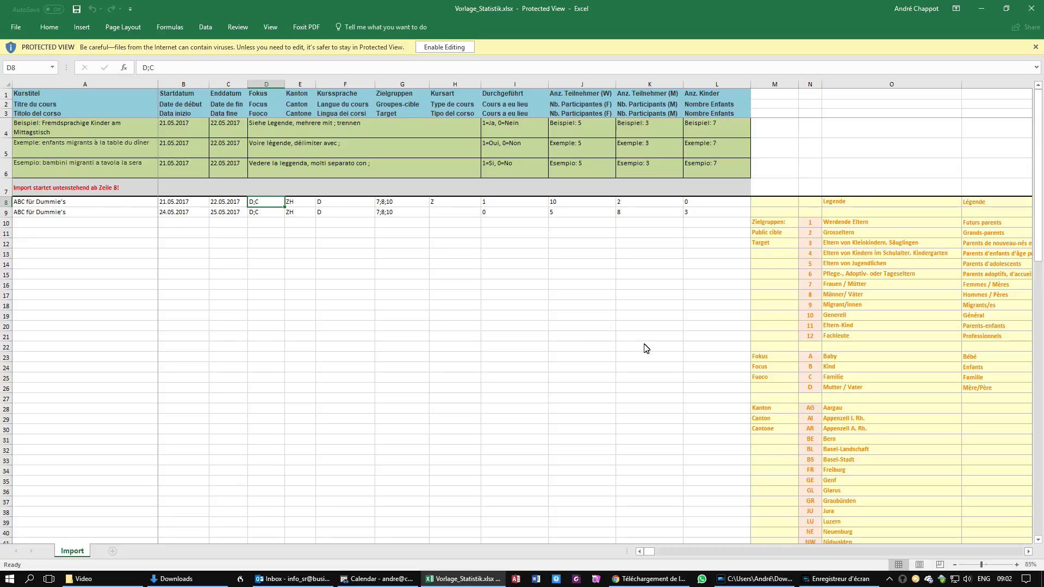
{"action": "left_click_drag", "start_coordinate": [811, 356], "coordinate": [815, 390]}
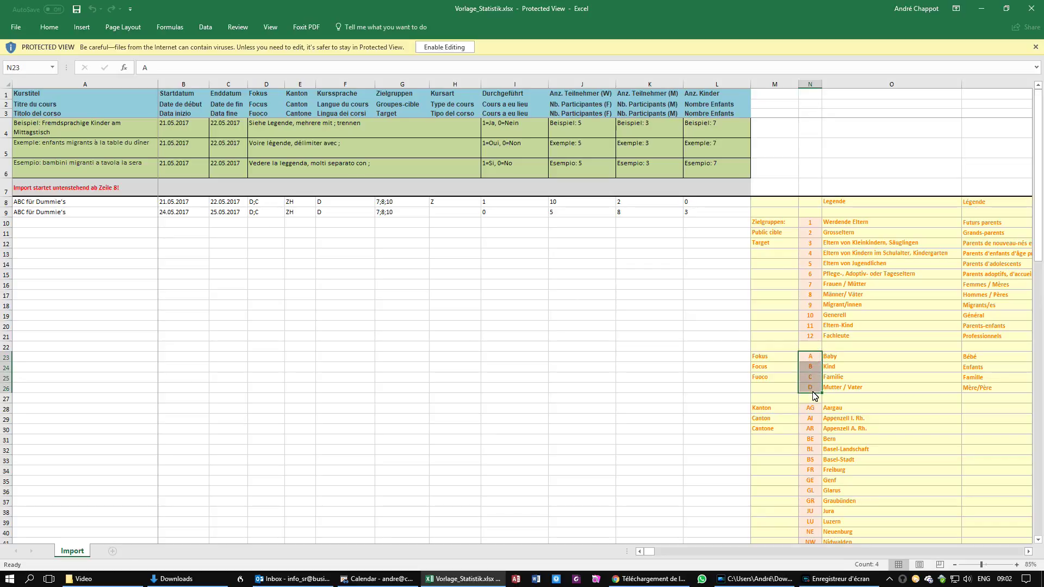
{"action": "left_click_drag", "start_coordinate": [979, 359], "coordinate": [981, 390], "text": "ctrl"}
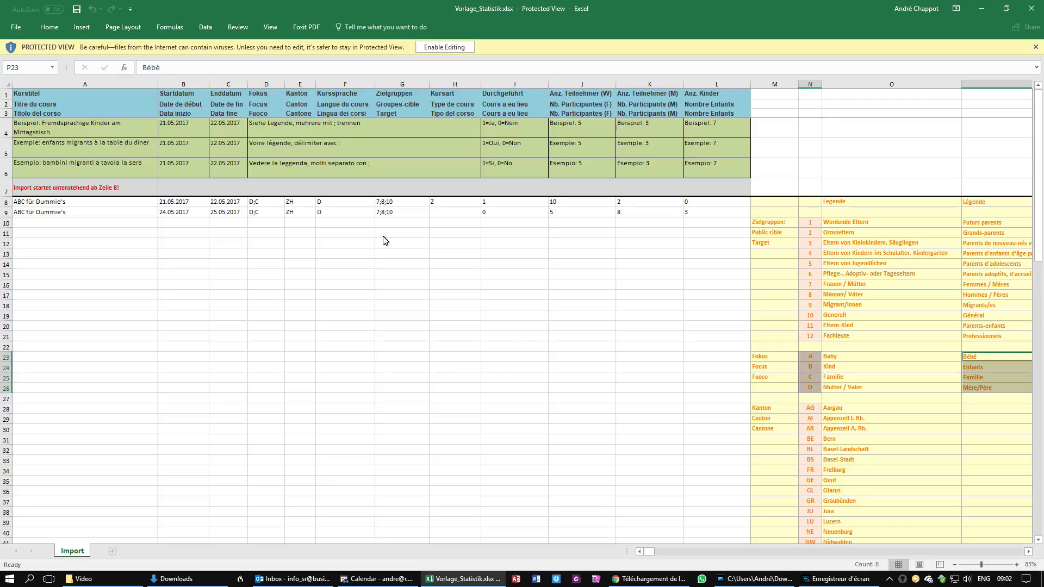
Examine the canton, language and target-group cells of the first example course, and read the French target-group legend.
{"action": "left_click", "coordinate": [297, 204]}
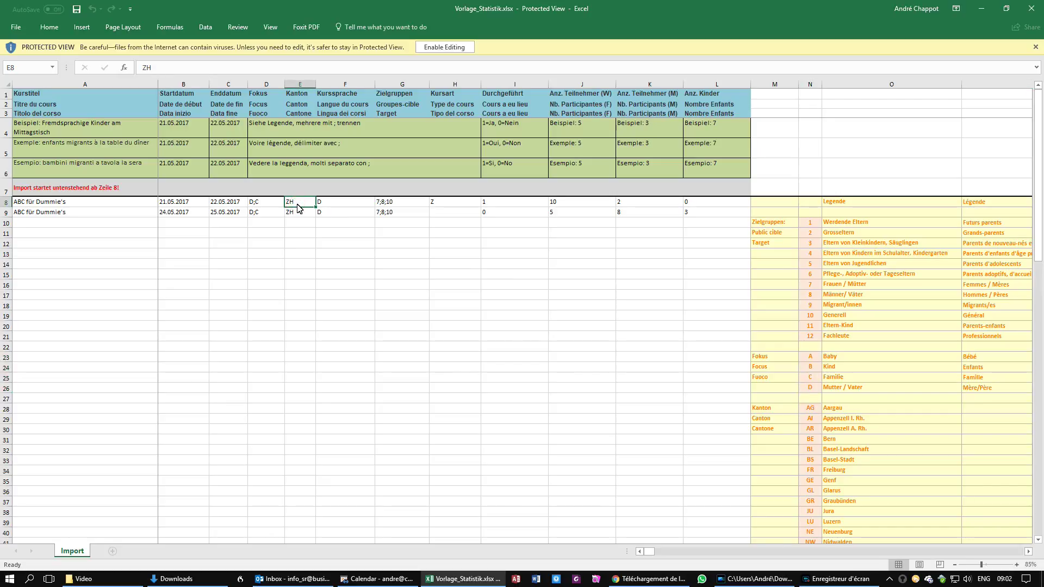
{"action": "left_click", "coordinate": [325, 205]}
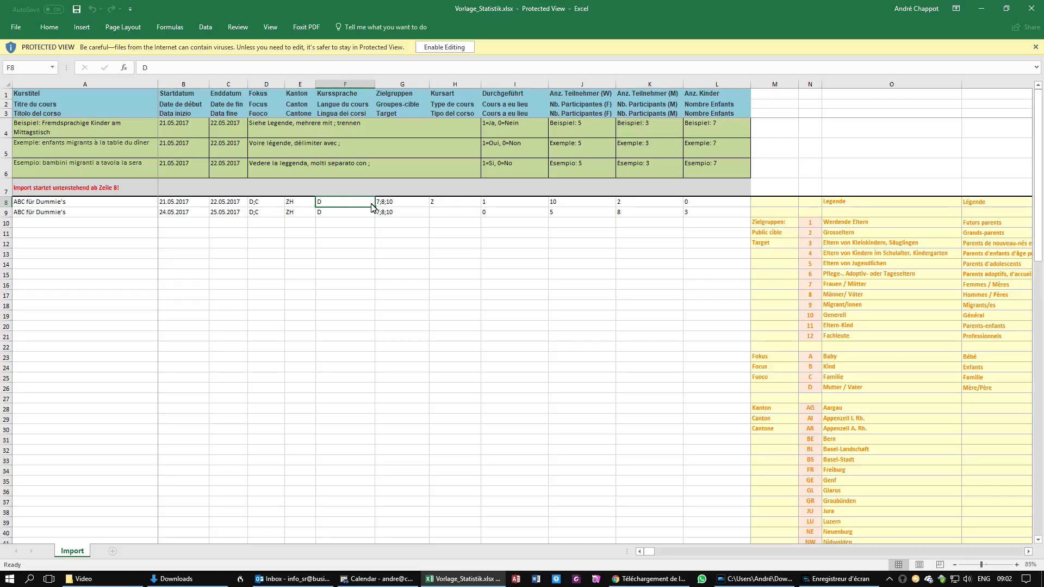
{"action": "left_click", "coordinate": [392, 204]}
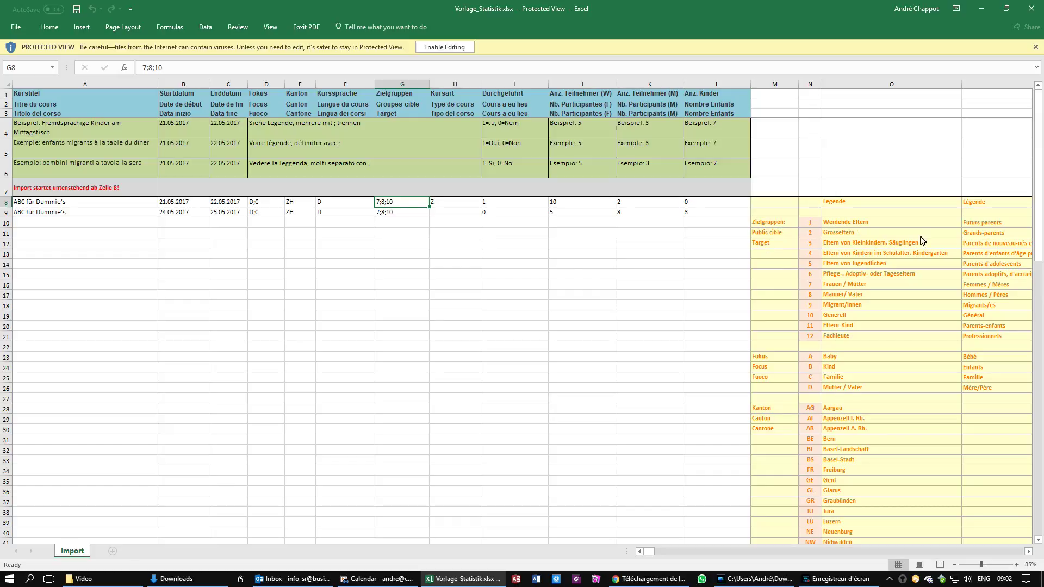
{"action": "left_click_drag", "start_coordinate": [982, 223], "coordinate": [982, 345]}
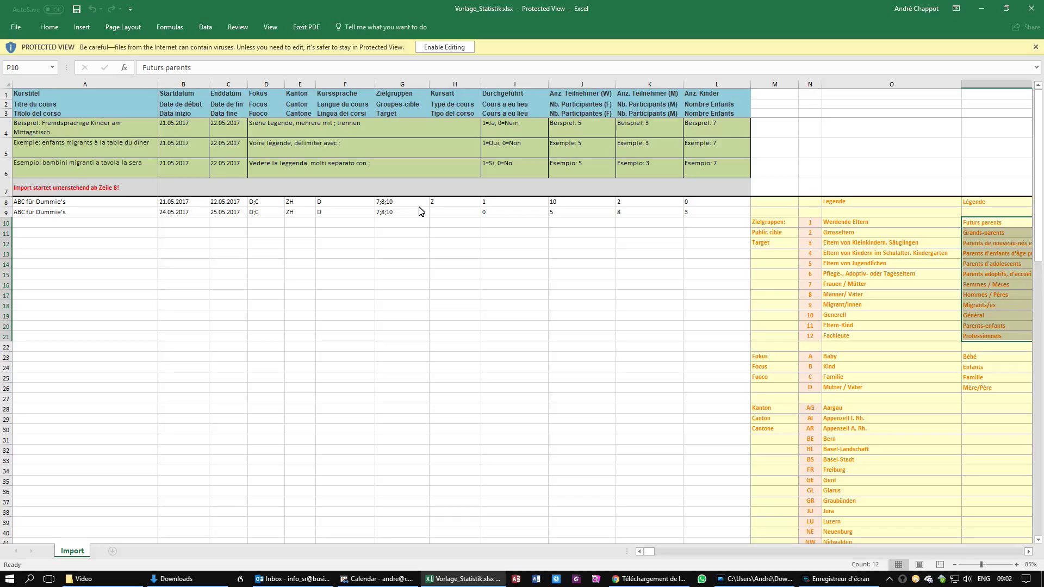
Examine the first example's course type and look up the course-type codes at the end of the legend.
{"action": "left_click", "coordinate": [440, 203]}
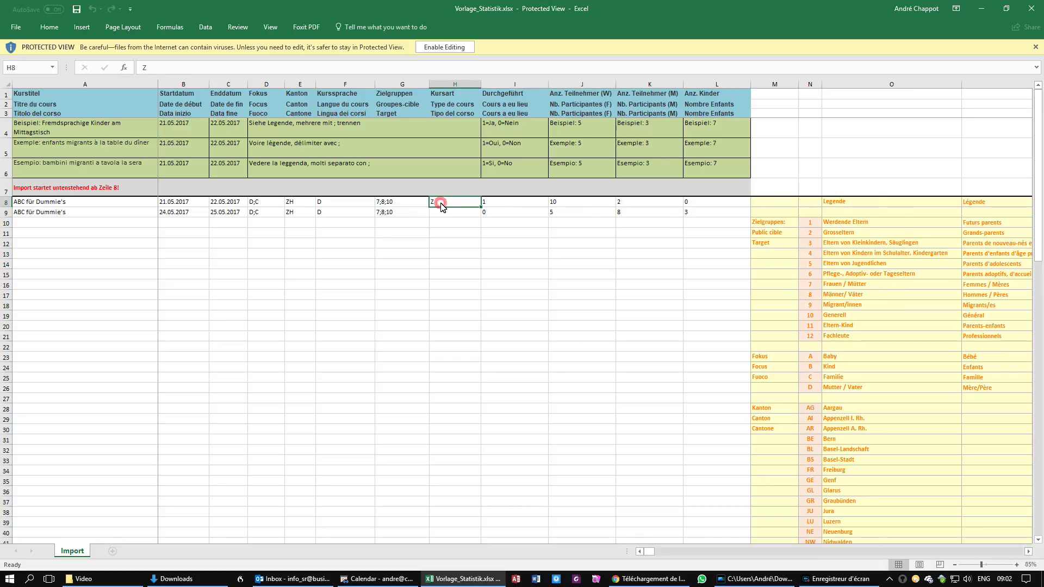
{"action": "scroll", "coordinate": [860, 349], "scroll_direction": "down", "scroll_amount": 7}
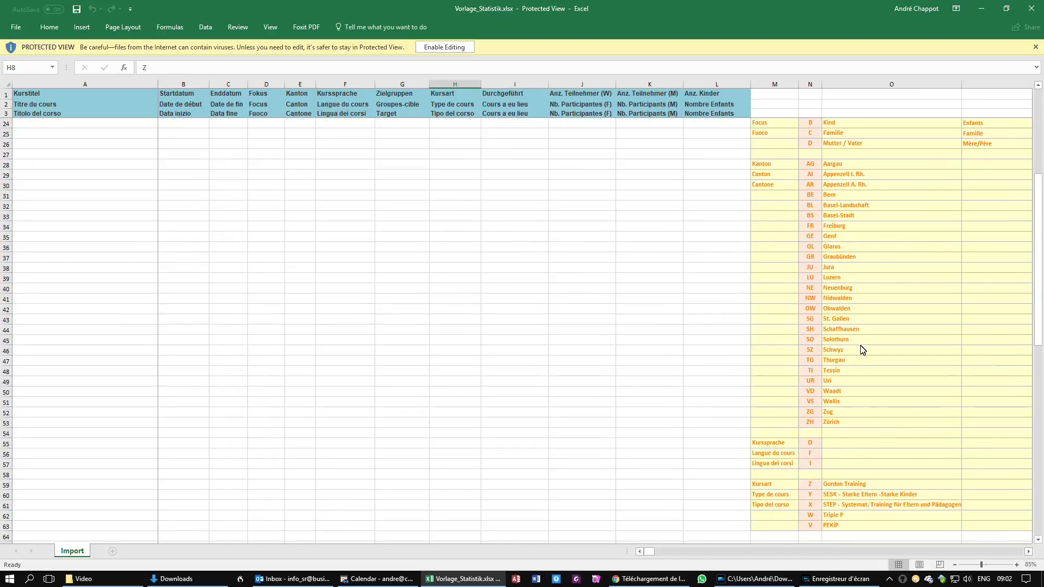
{"action": "scroll", "coordinate": [861, 349], "scroll_direction": "down", "scroll_amount": 3}
{"action": "left_click_drag", "start_coordinate": [832, 385], "coordinate": [836, 425]}
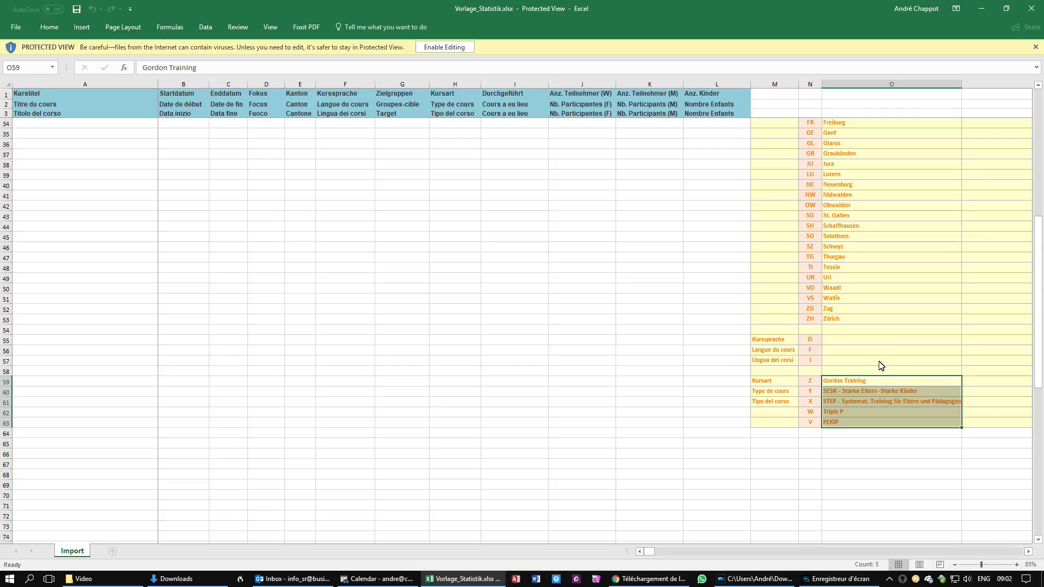
{"action": "scroll", "coordinate": [881, 365], "scroll_direction": "up", "scroll_amount": 10}
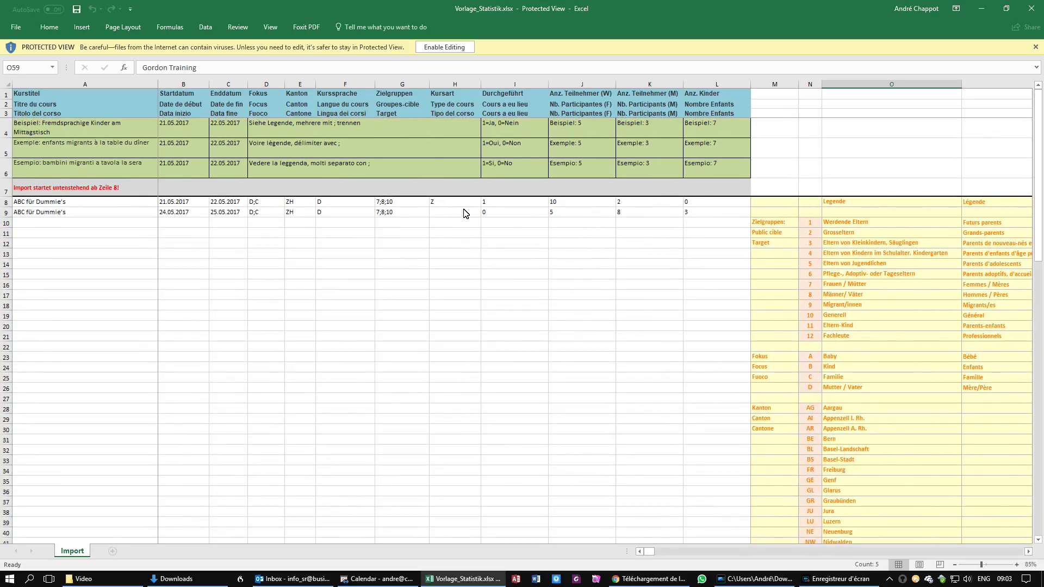
Examine the course-held flags and participant and children counts in both example rows, and close the template workbook.
{"action": "left_click", "coordinate": [488, 204]}
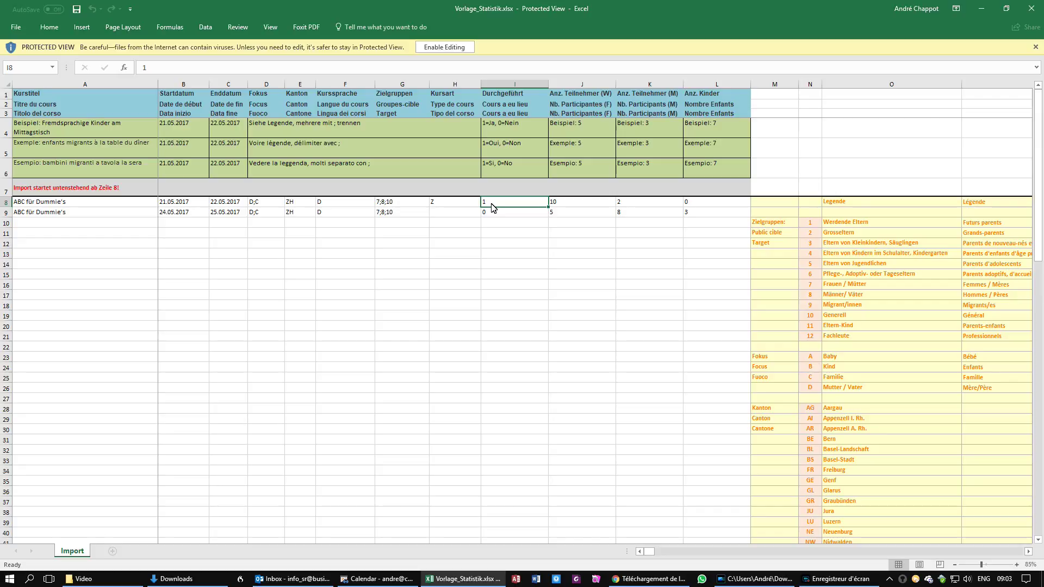
{"action": "left_click", "coordinate": [492, 215]}
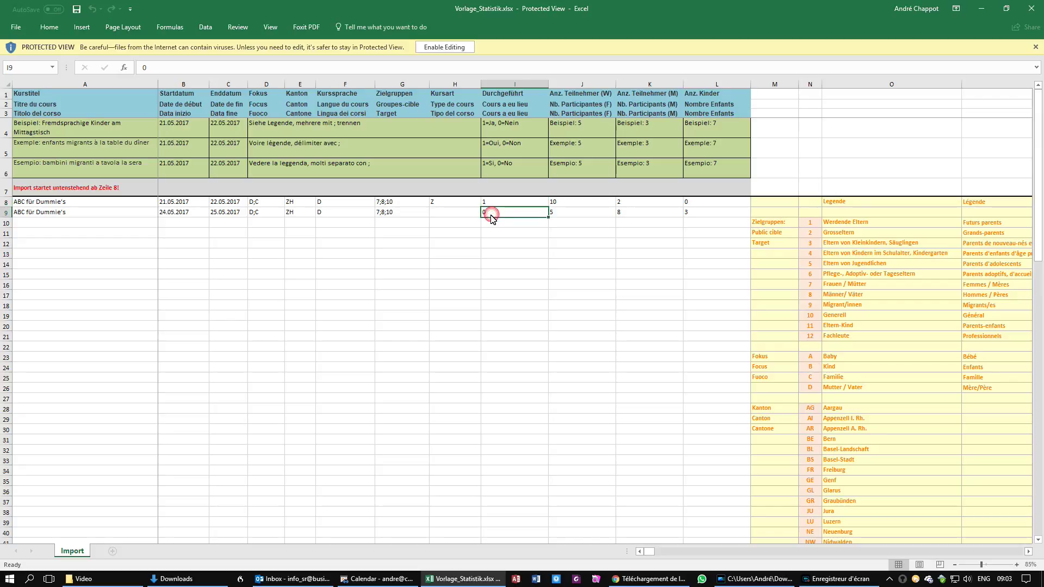
{"action": "left_click", "coordinate": [583, 207]}
{"action": "left_click_drag", "start_coordinate": [583, 207], "coordinate": [693, 209]}
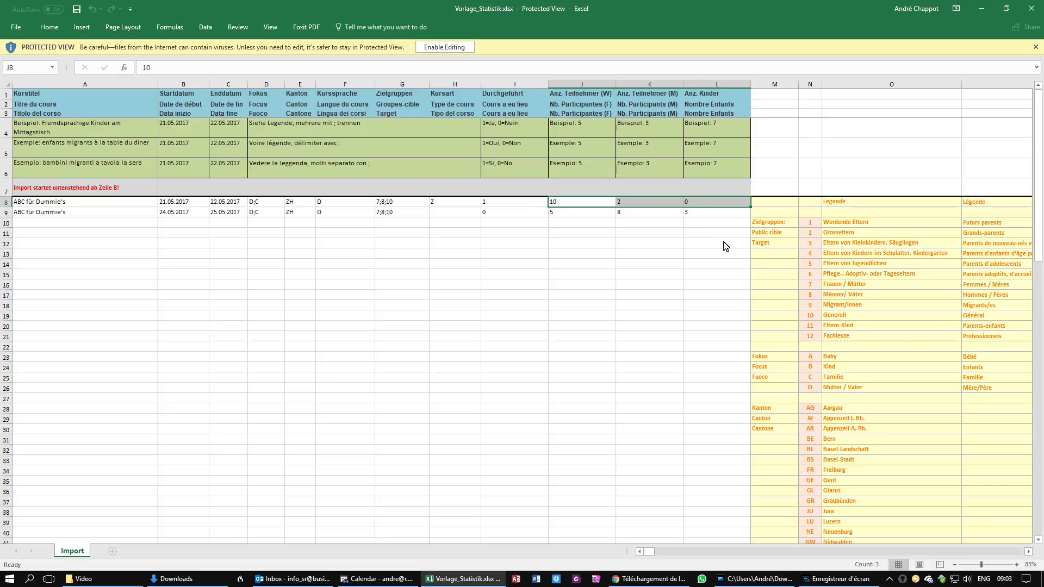
{"action": "left_click", "coordinate": [495, 215]}
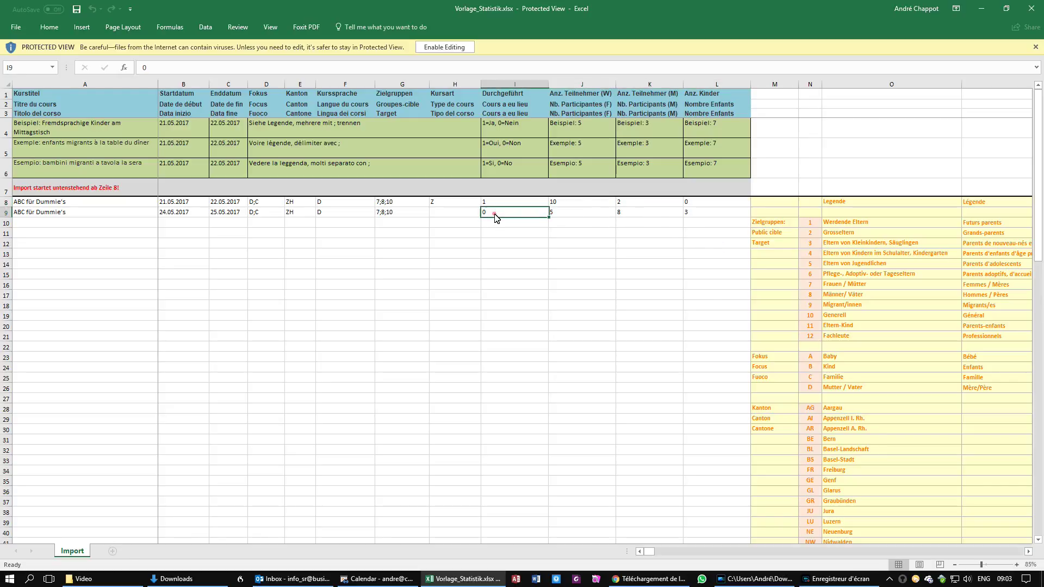
{"action": "left_click_drag", "start_coordinate": [556, 214], "coordinate": [743, 213]}
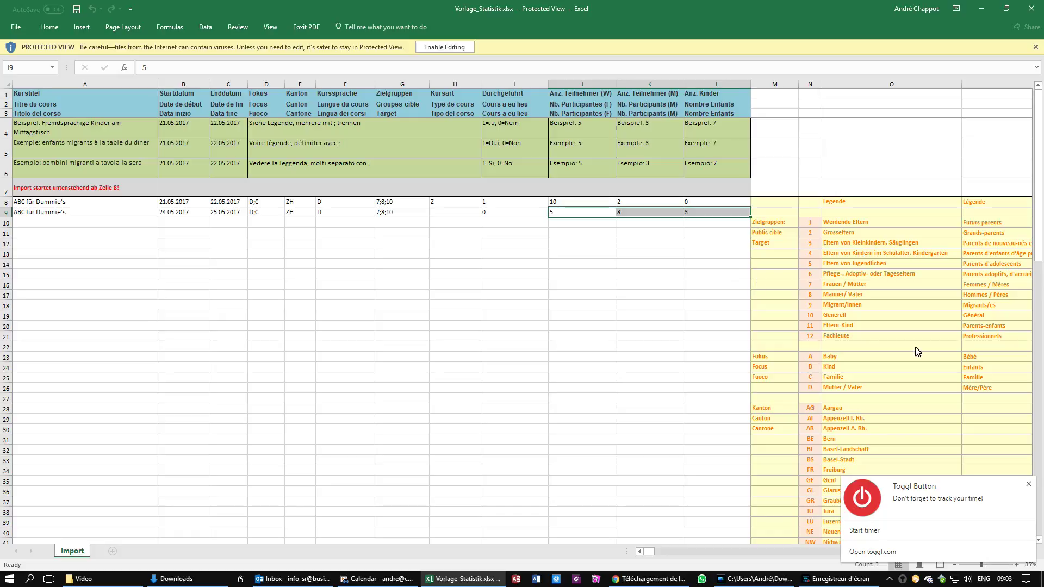
{"action": "left_click", "coordinate": [1027, 485]}
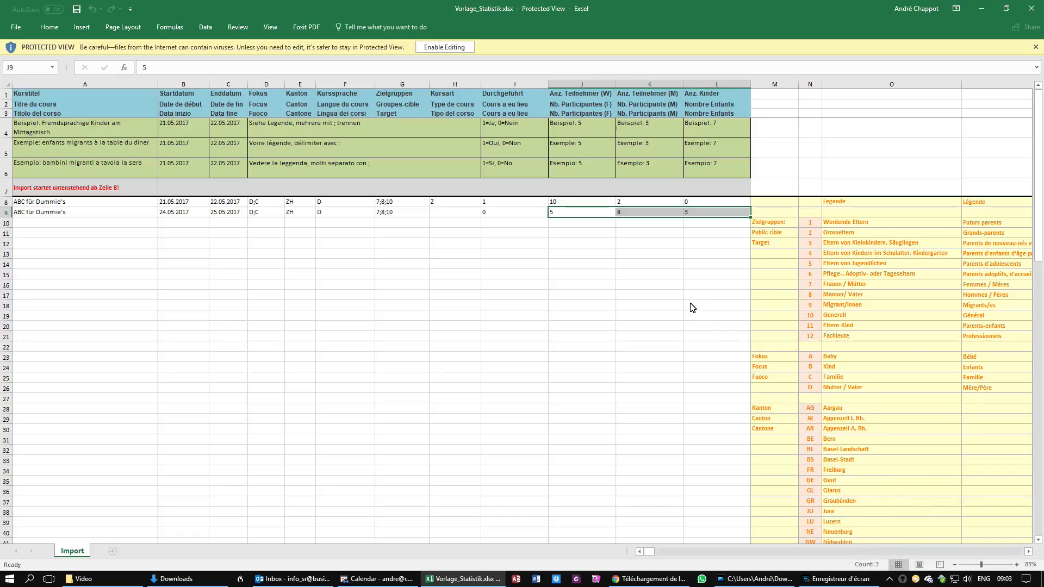
{"action": "left_click", "coordinate": [1029, 12]}
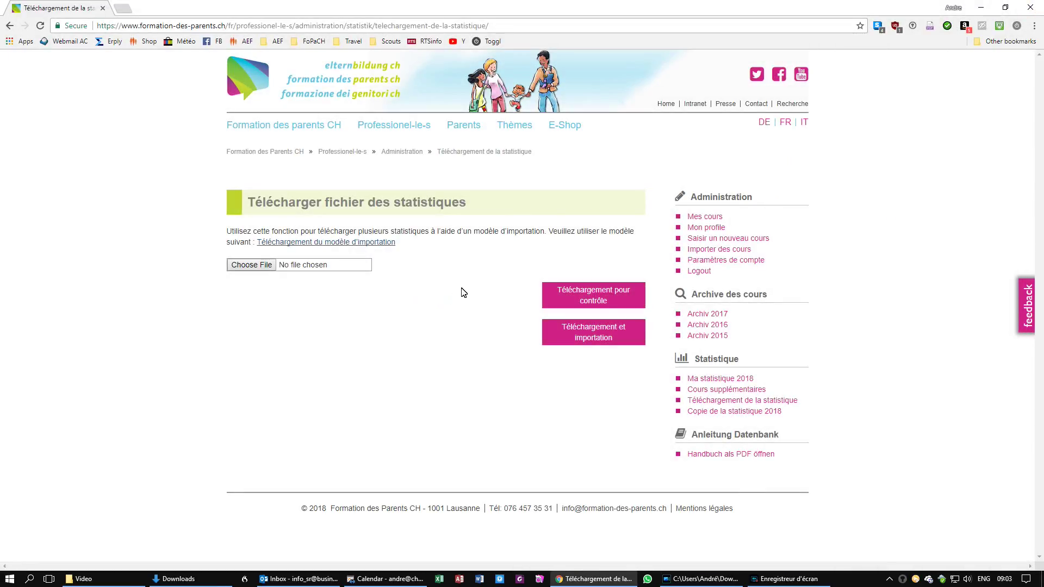
Select Vorlage_Statistik.xlsx from Downloads, upload it for control only, and review the preflight table through its categories column.
{"action": "left_click", "coordinate": [261, 270]}
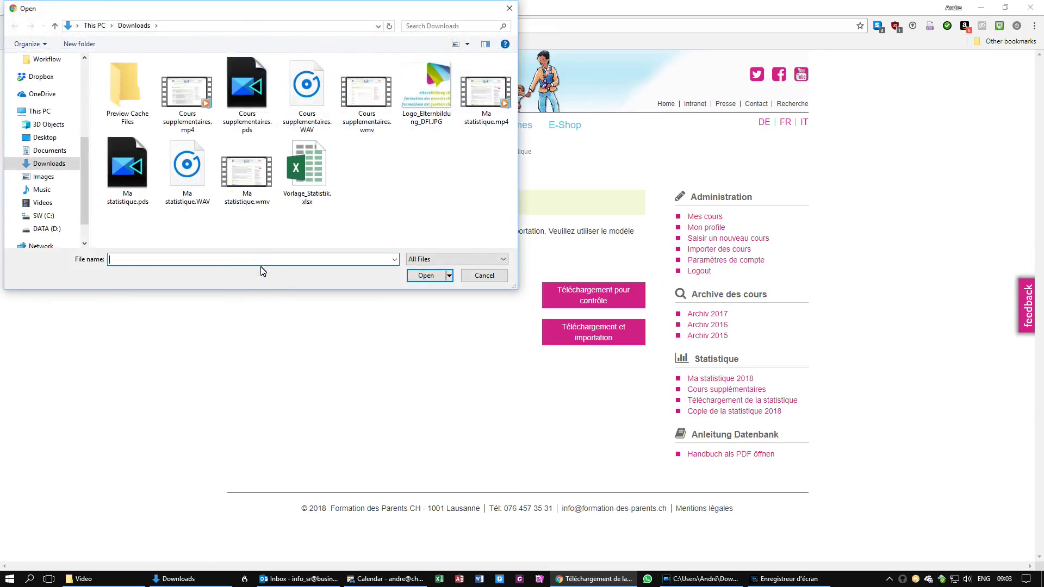
{"action": "double_click", "coordinate": [302, 185]}
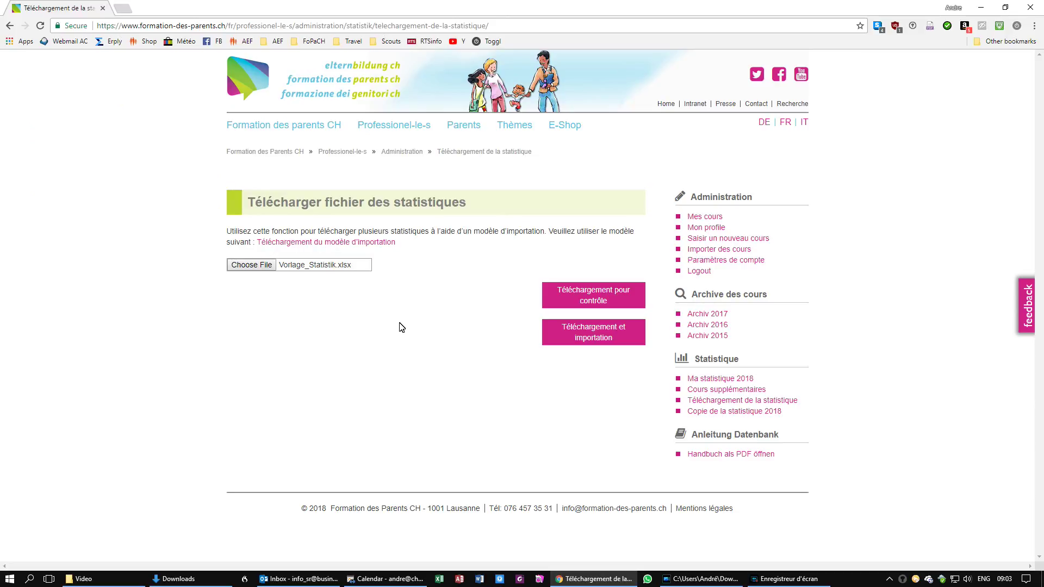
{"action": "left_click", "coordinate": [608, 292]}
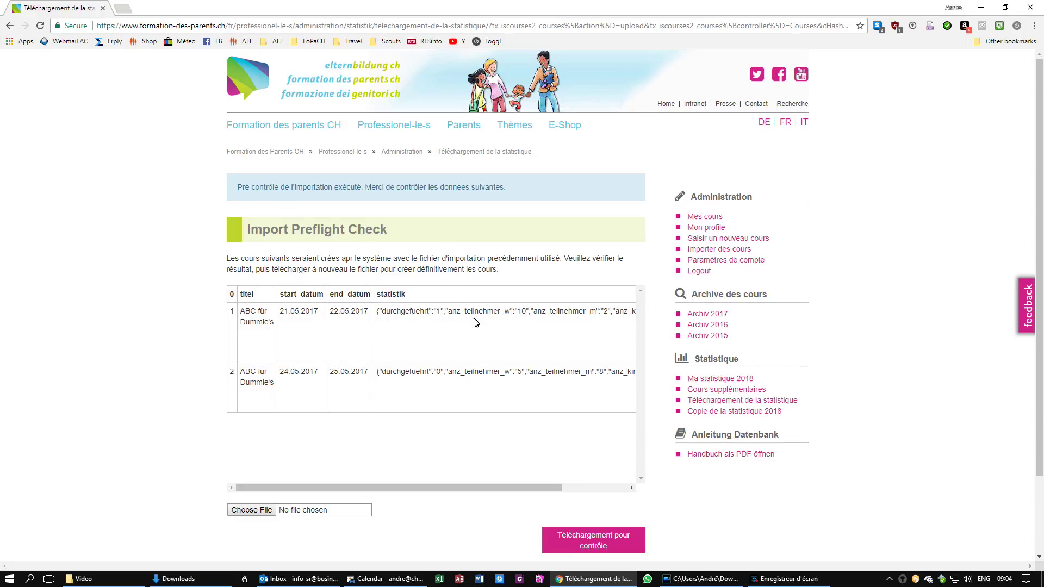
{"action": "left_click", "coordinate": [600, 488]}
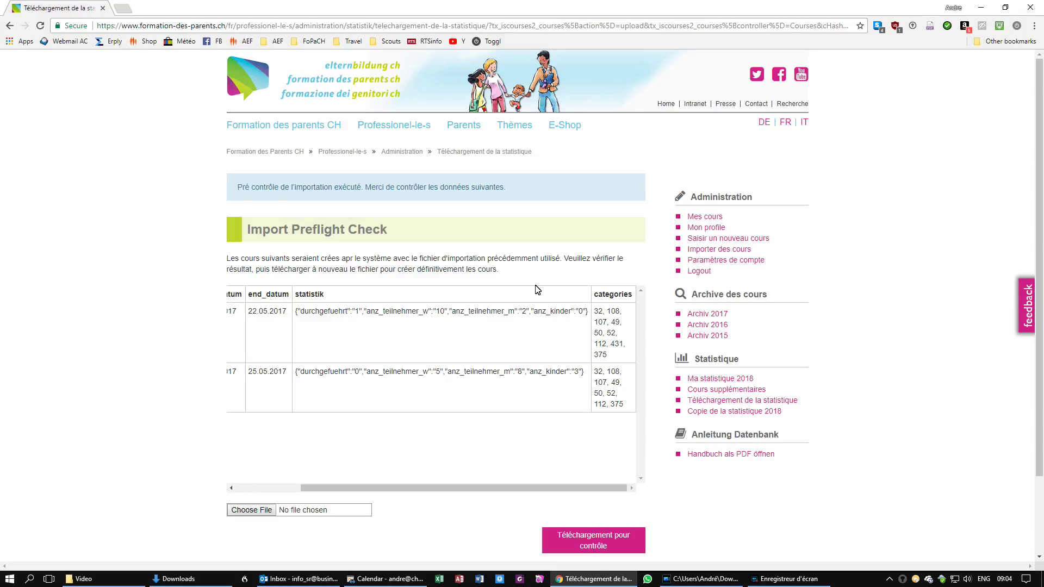
Select Vorlage_Statistik.xlsx again below the preflight check, upload and import it, and check the import message.
{"action": "scroll", "coordinate": [526, 254], "scroll_direction": "down", "scroll_amount": 2}
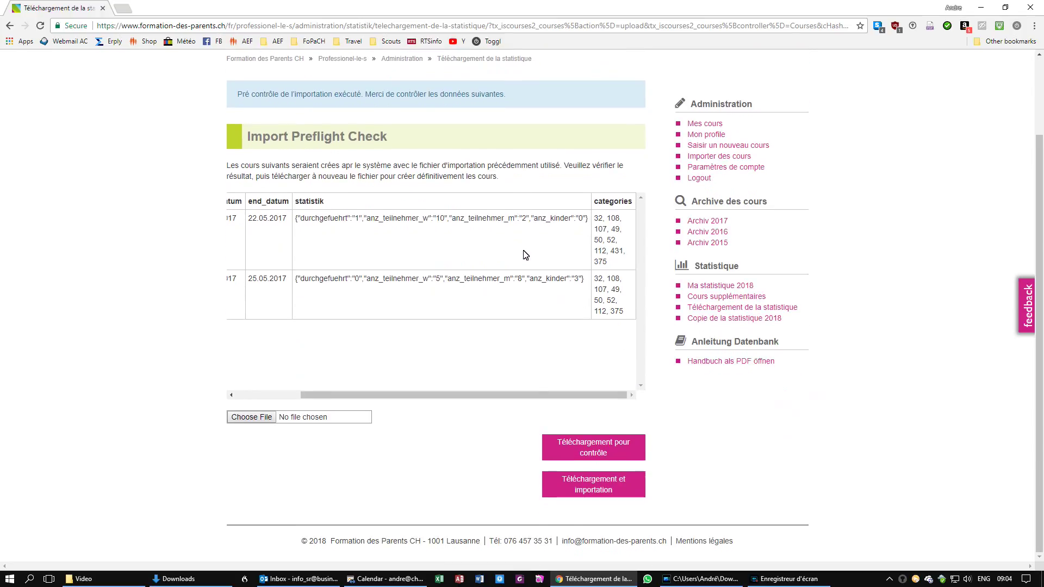
{"action": "left_click", "coordinate": [265, 424]}
{"action": "left_click", "coordinate": [306, 190]}
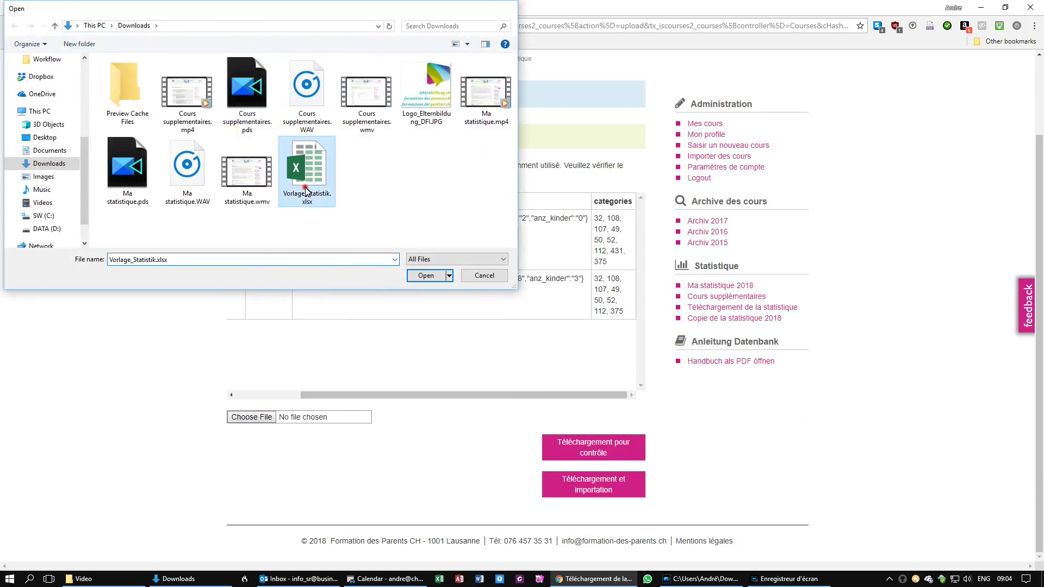
{"action": "double_click", "coordinate": [306, 191]}
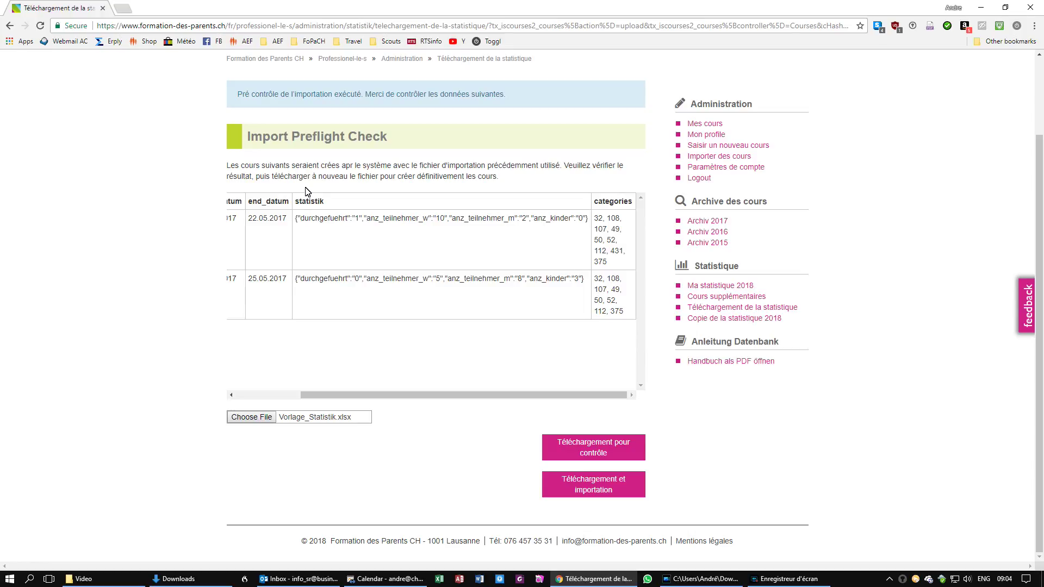
{"action": "left_click", "coordinate": [593, 485]}
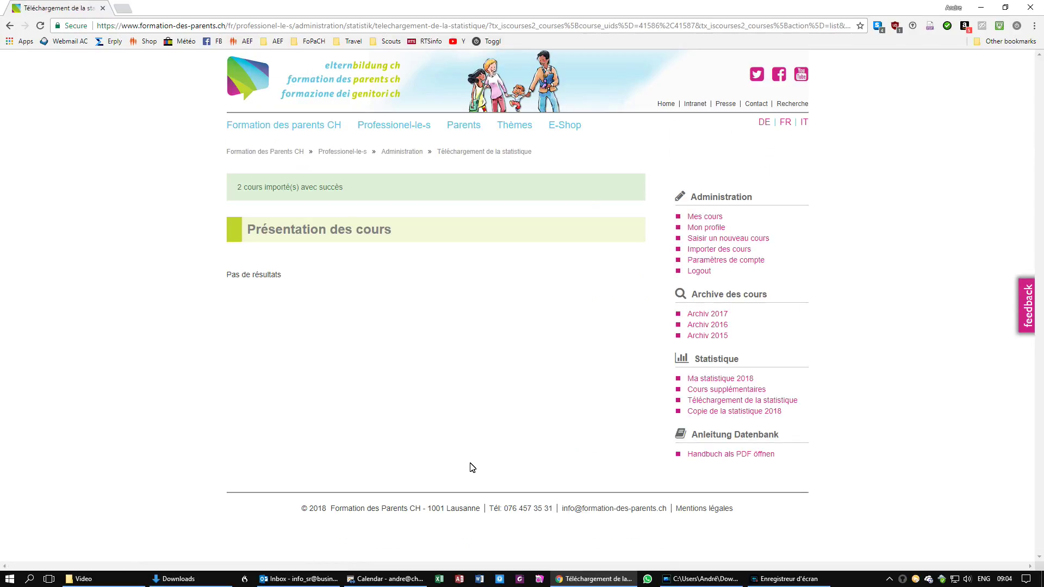
{"action": "left_click_drag", "start_coordinate": [349, 191], "coordinate": [236, 187]}
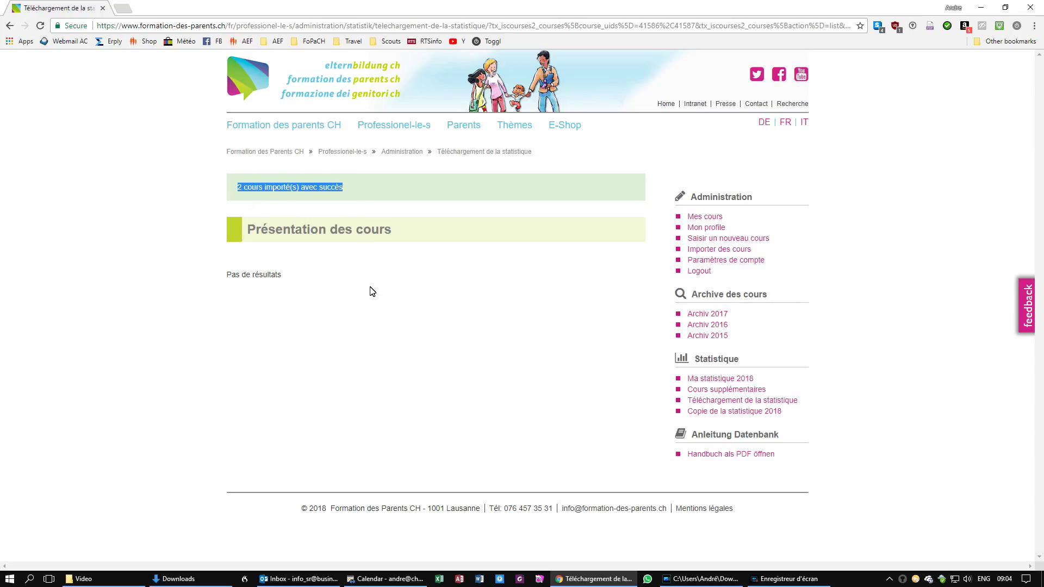